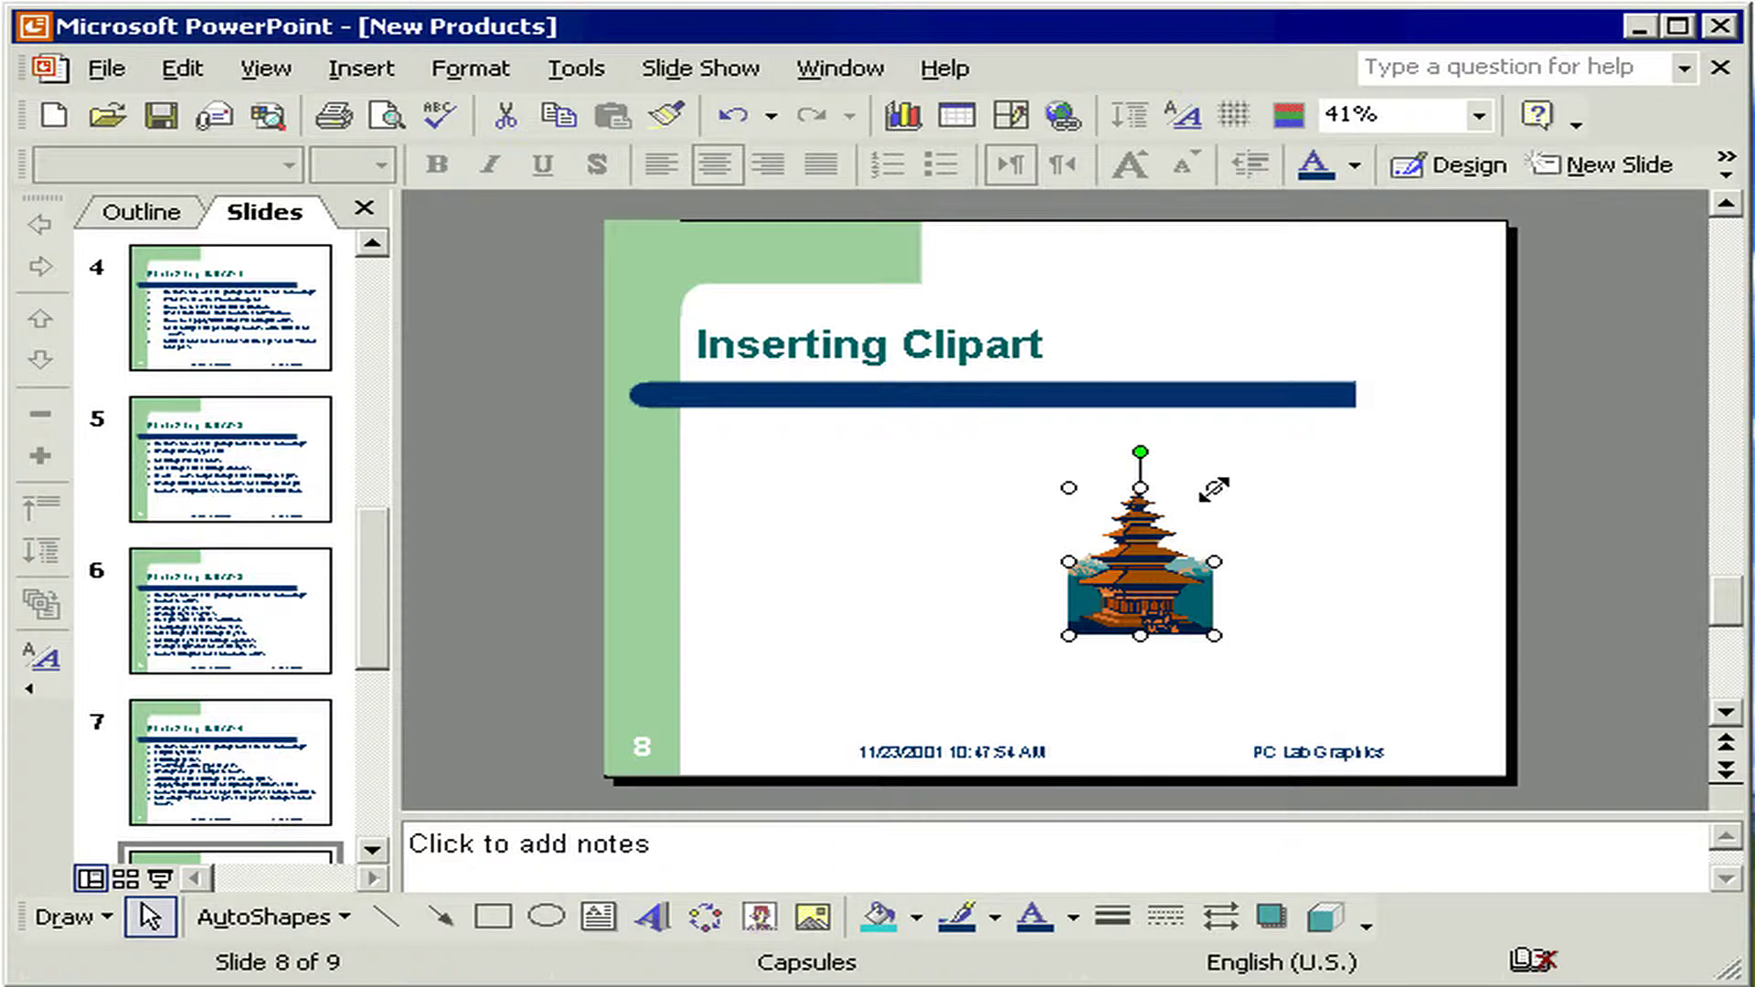
Enlarge the pagoda clipart by dragging its corner, bottom and left handles outward.
left_click_drag(1214, 488, 1271, 454)
left_click_drag(1271, 454, 1300, 432)
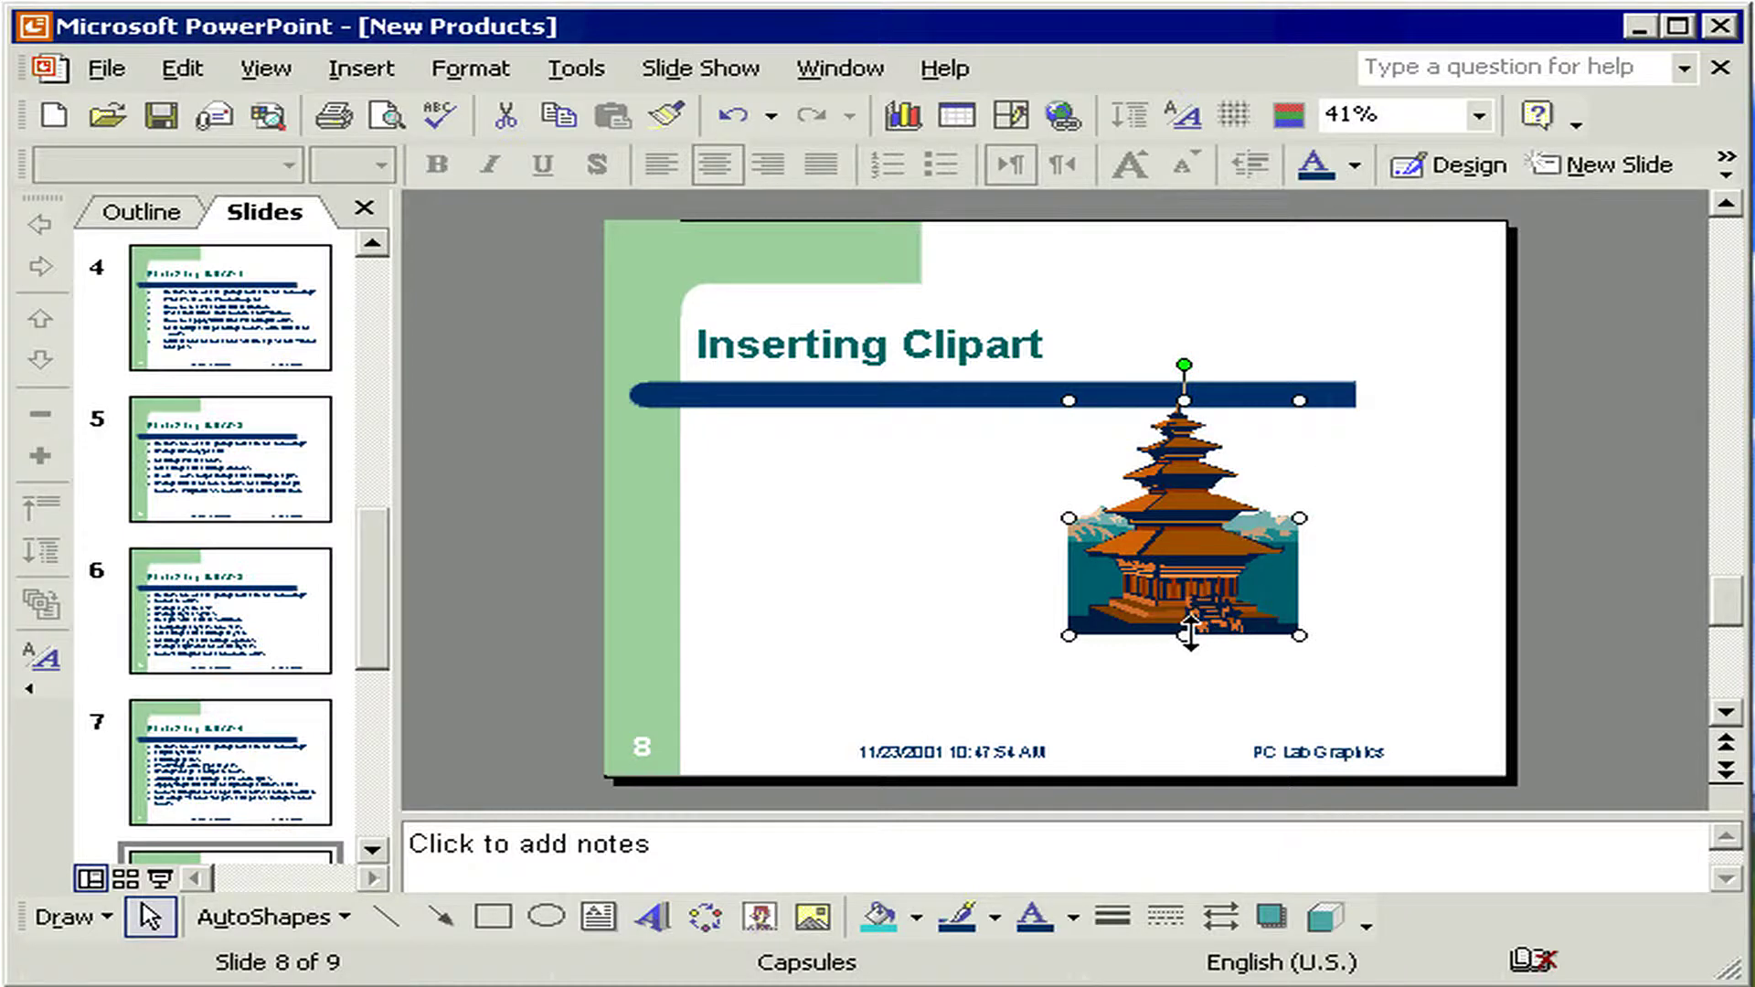
left_click_drag(1189, 632, 1187, 666)
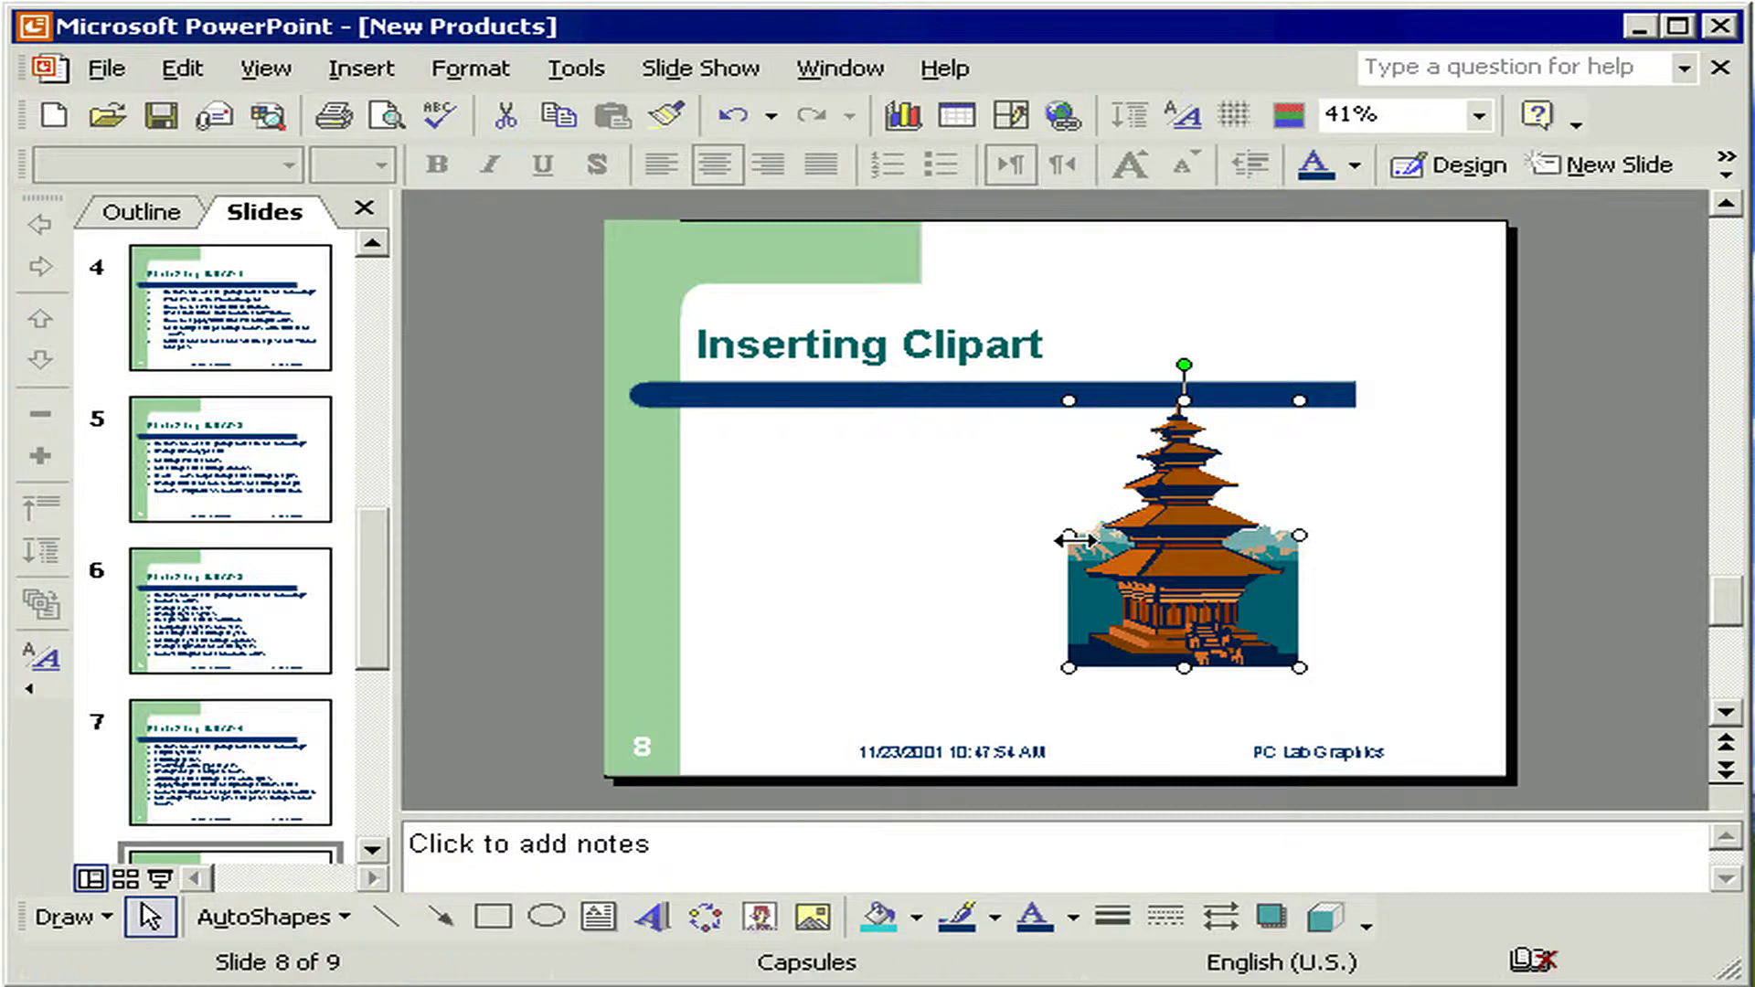
left_click_drag(1074, 540, 1032, 538)
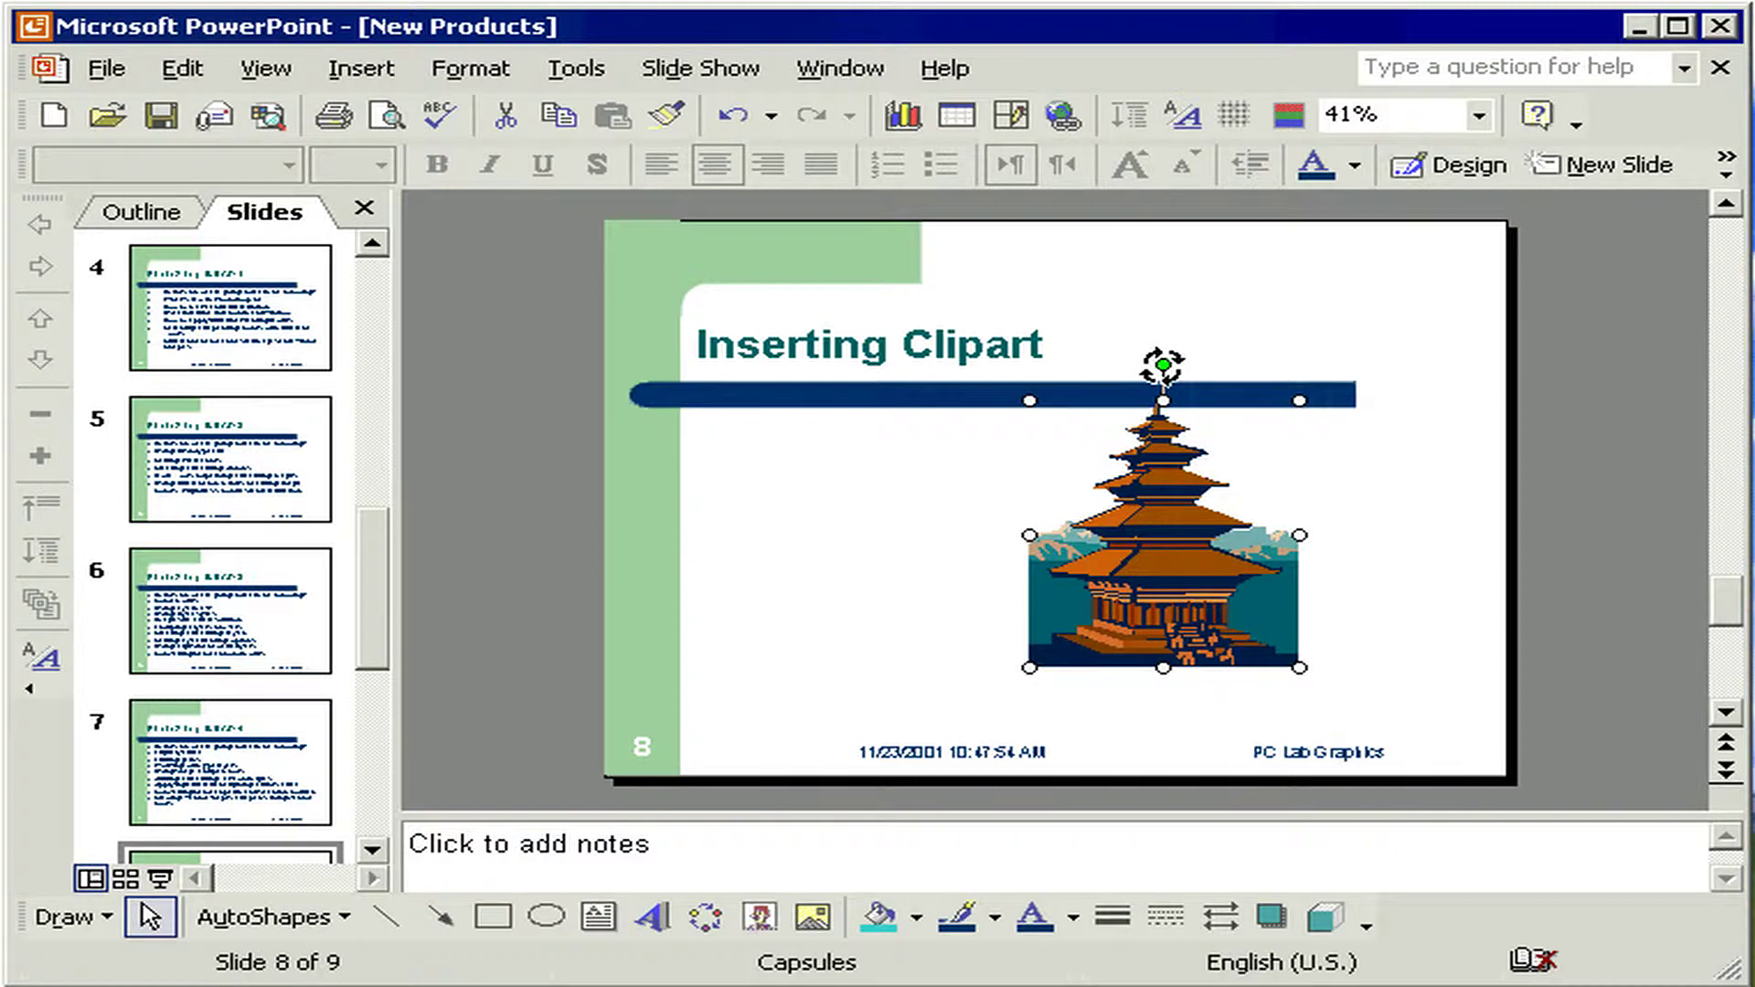
Tilt the pagoda clipart to lean left with the rotation handle.
left_click_drag(1162, 366, 1077, 386)
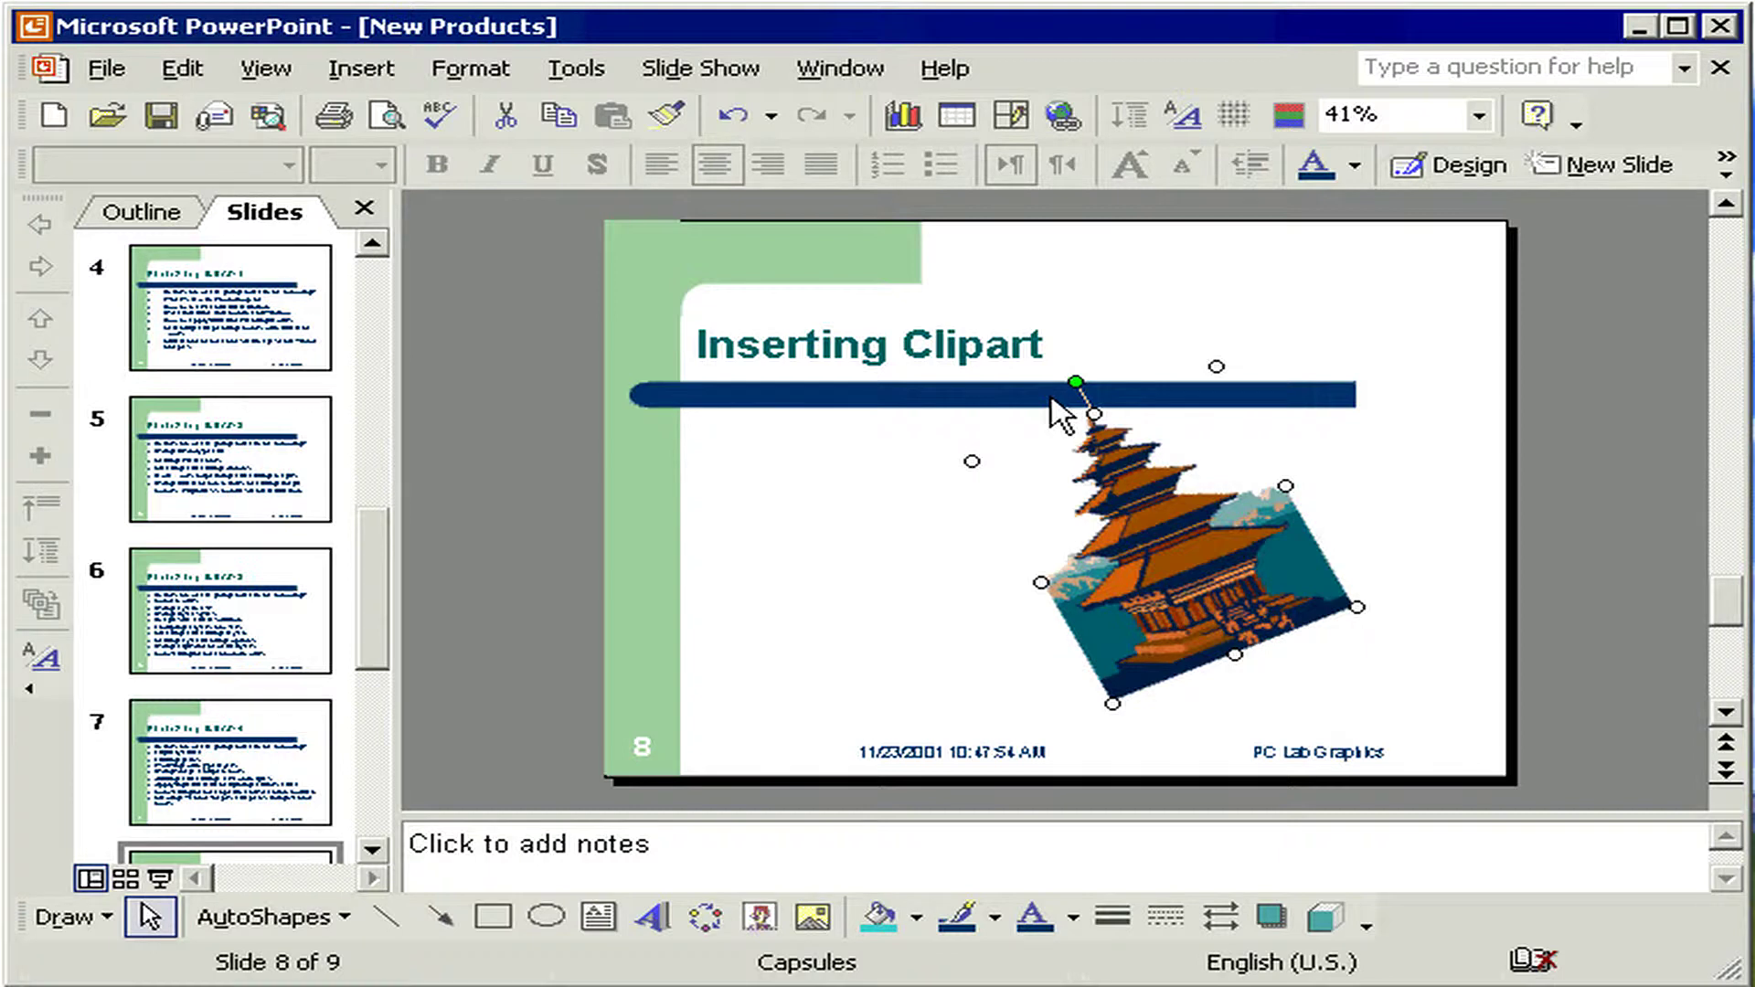
left_click(471, 68)
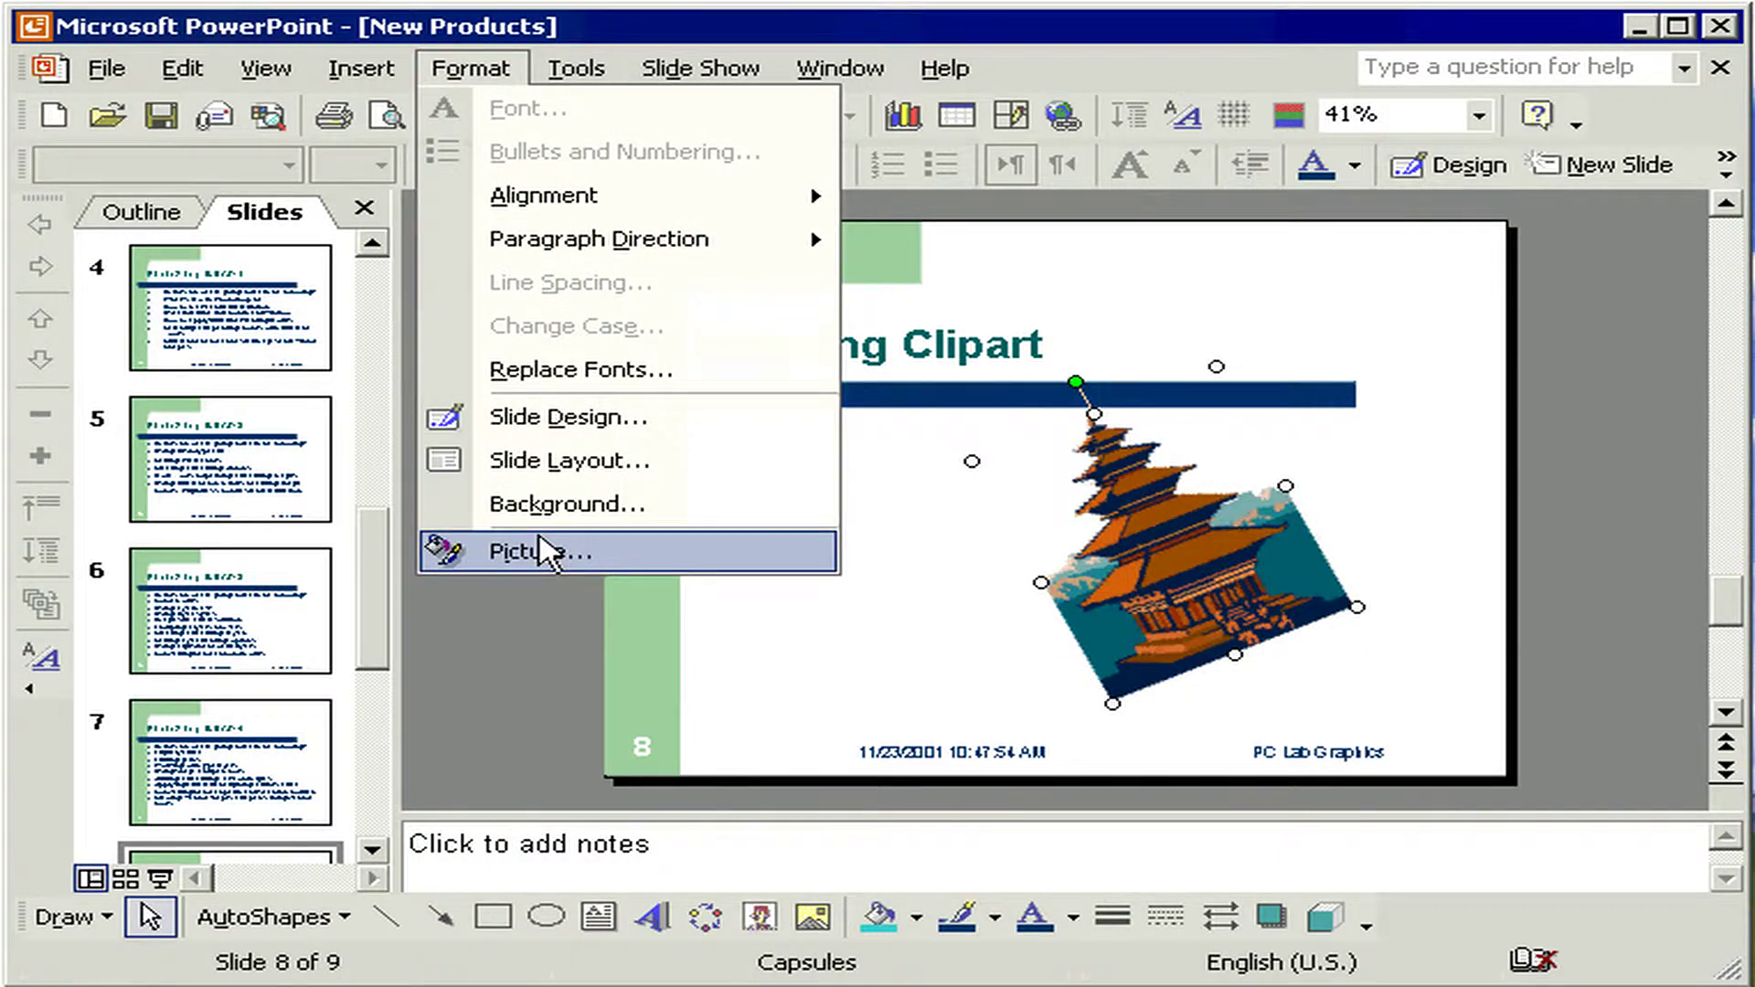
Show the picture's size settings: 9.2 cm by 7.64 cm, rotation 335°.
left_click(541, 549)
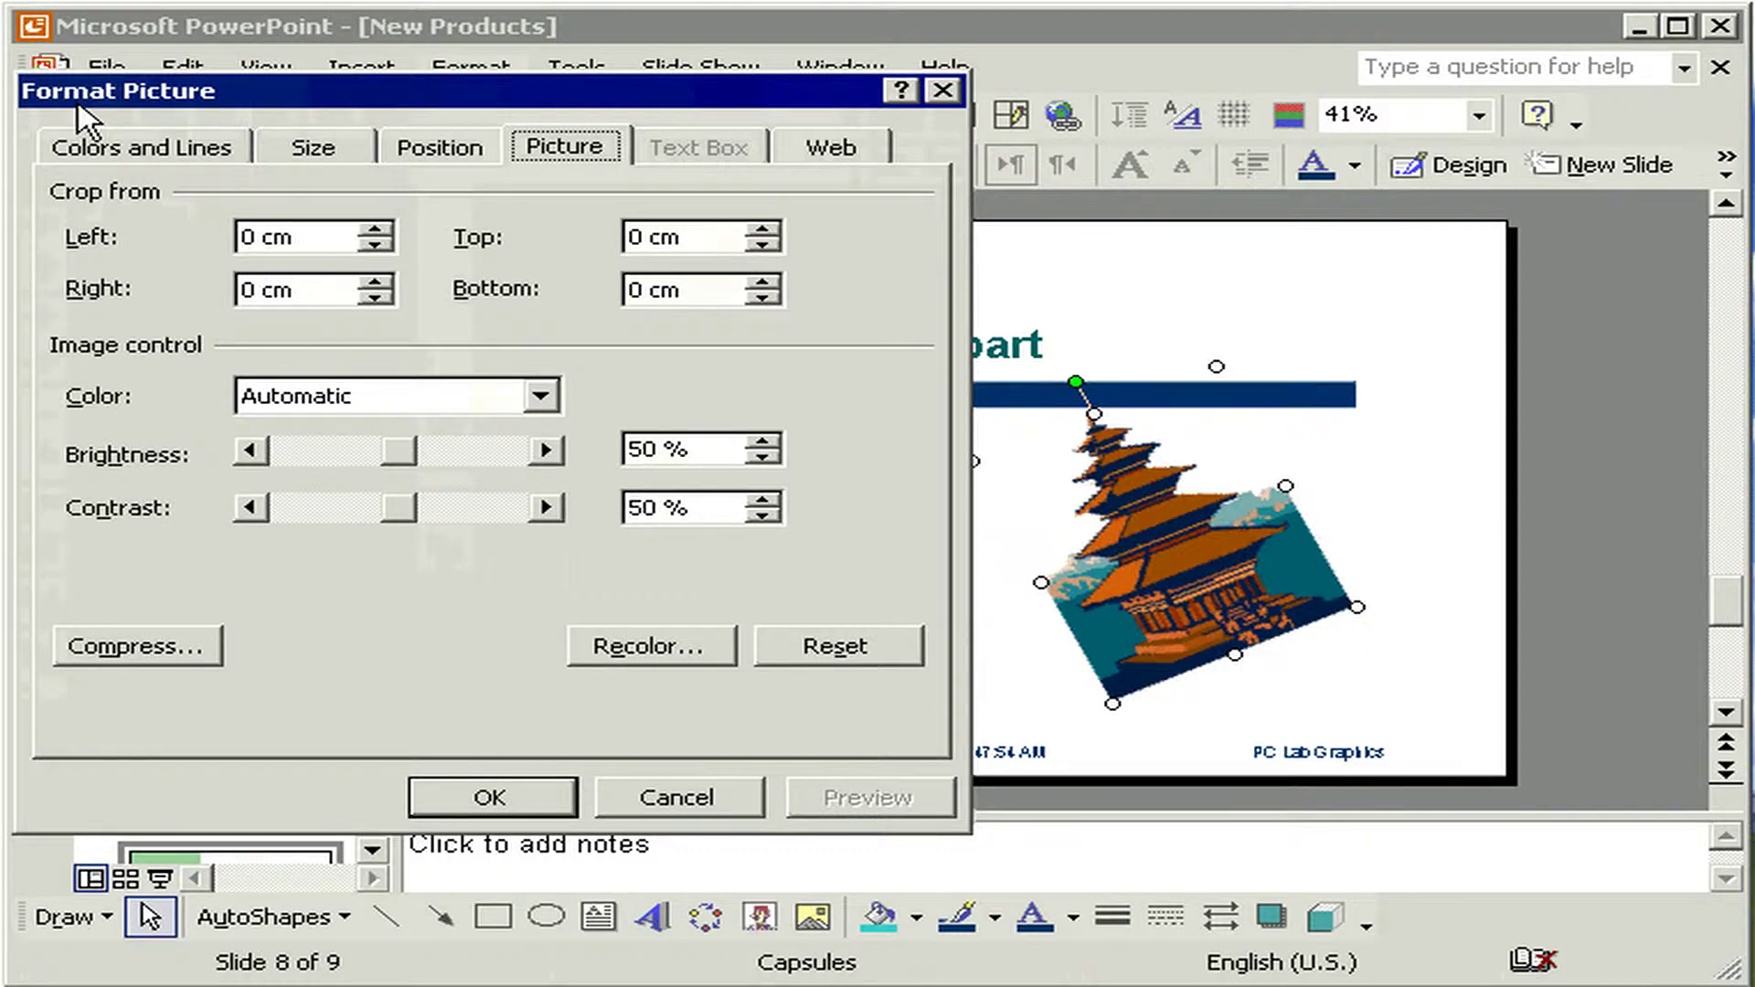
left_click(297, 150)
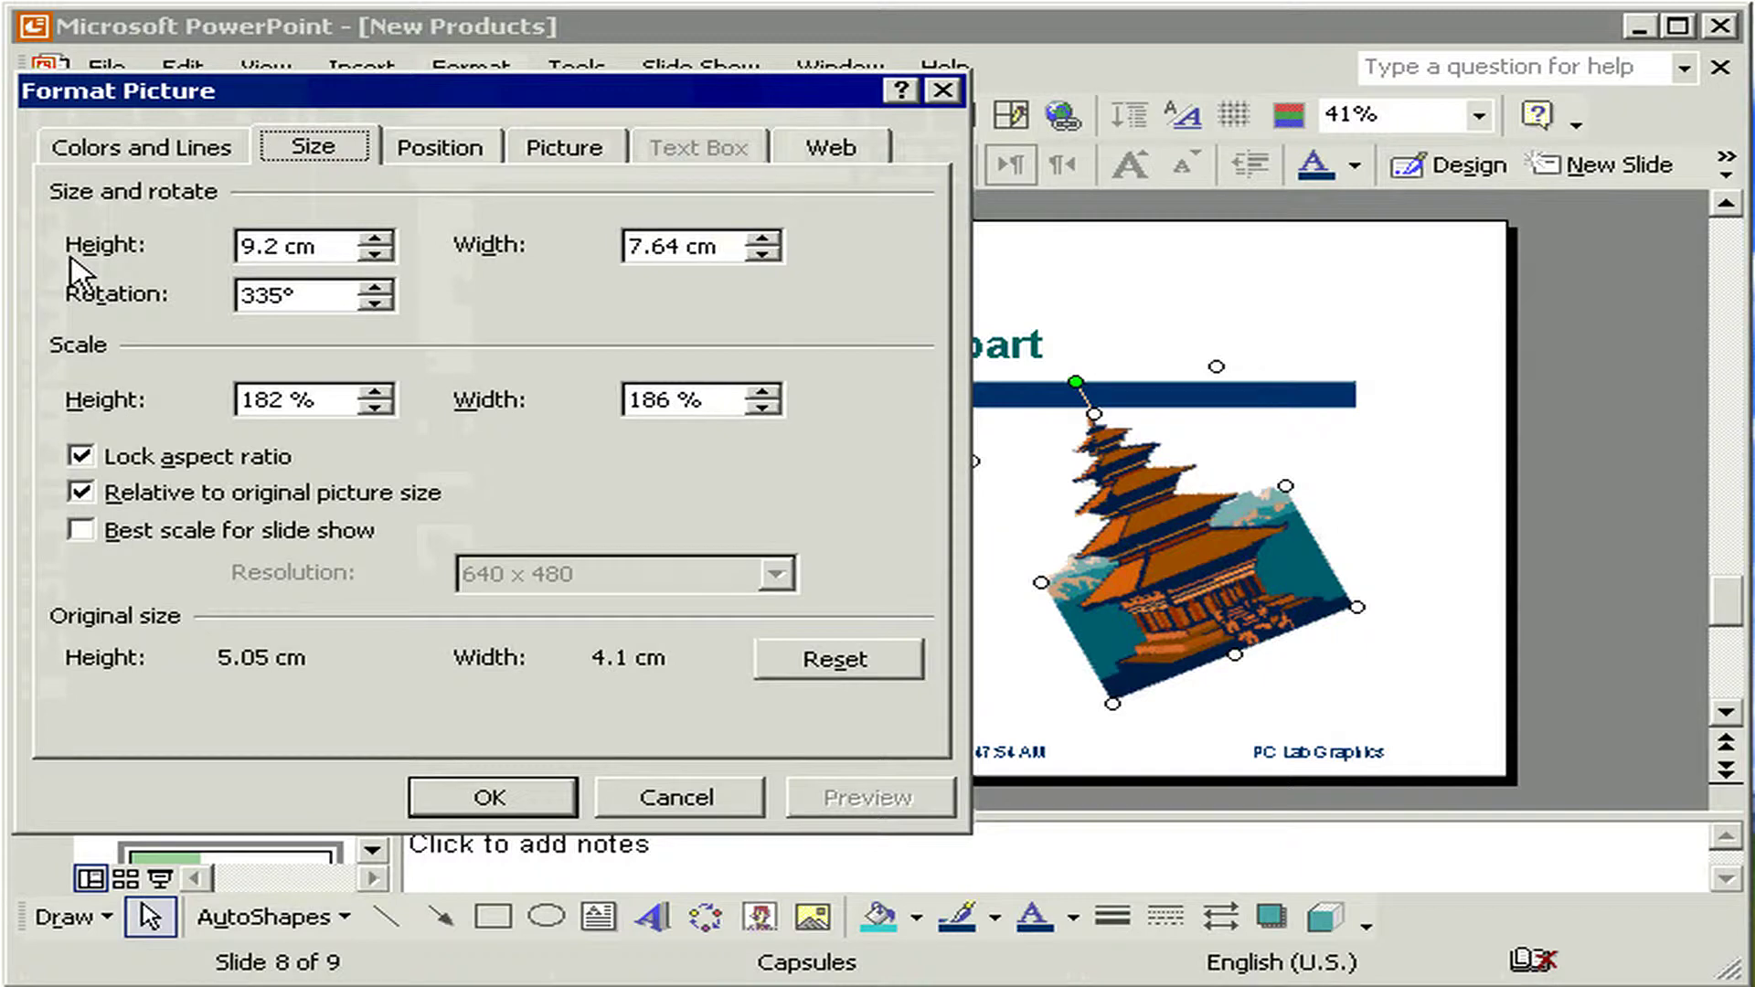
Set the picture height to 5, letting width follow at 4.15 cm.
left_click(308, 247)
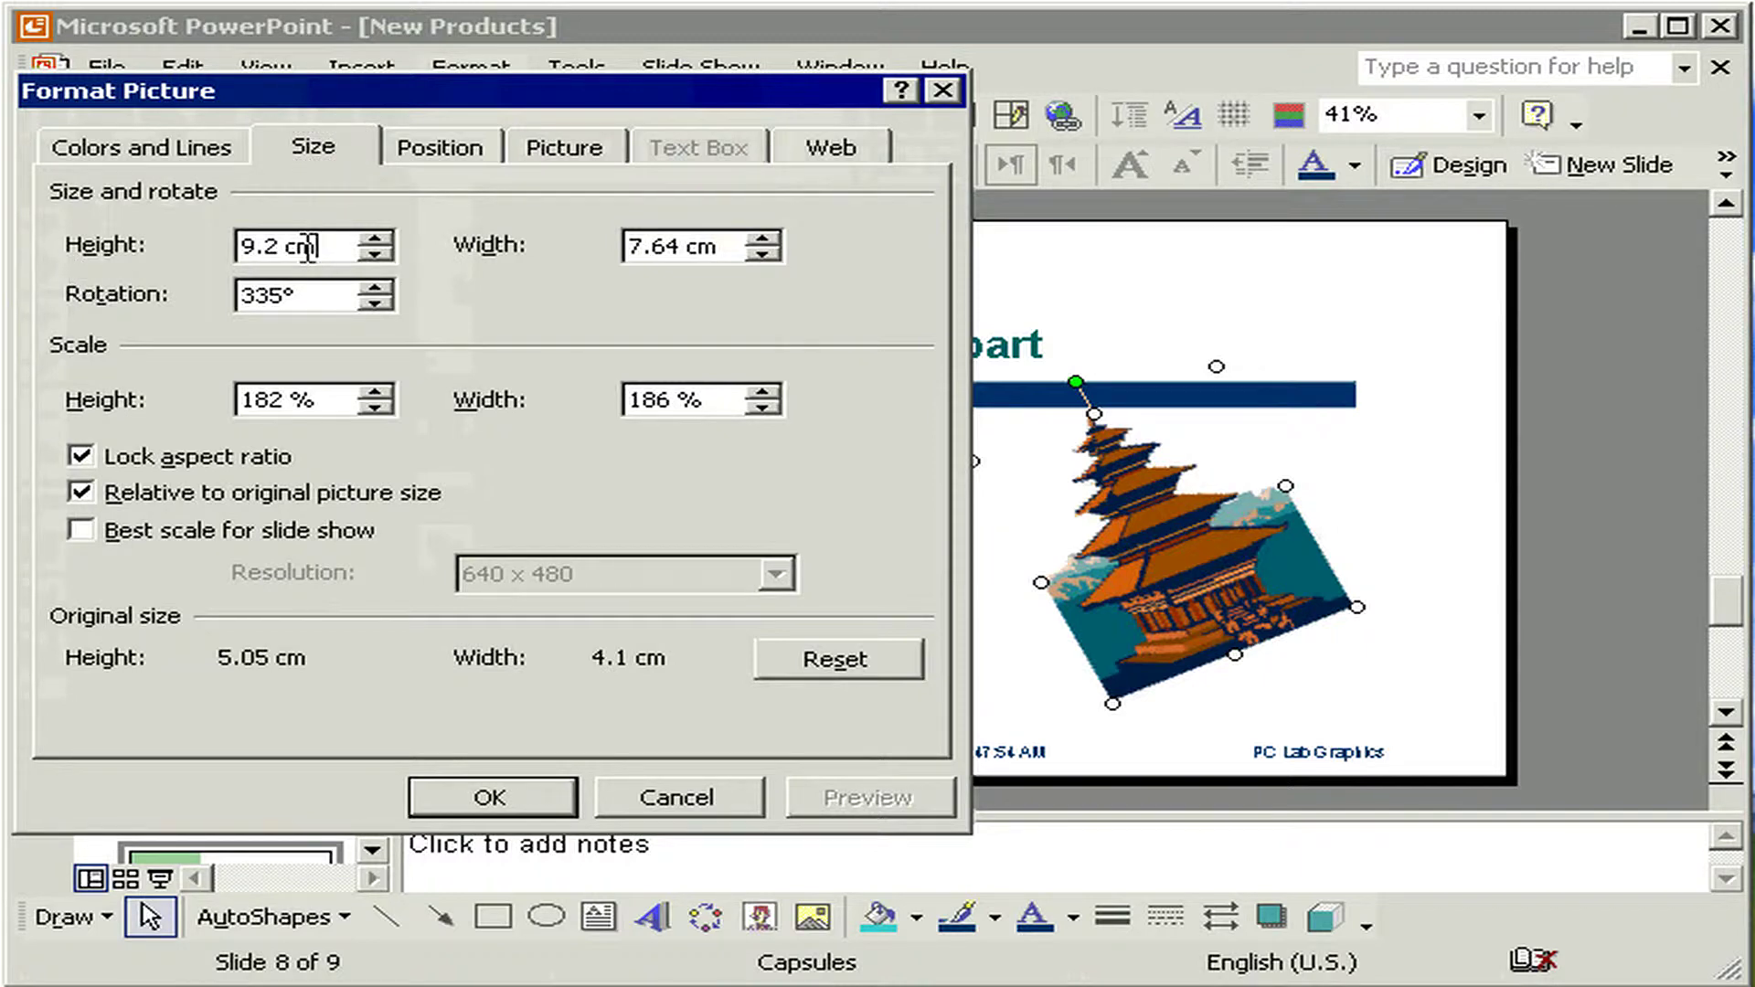
type("5")
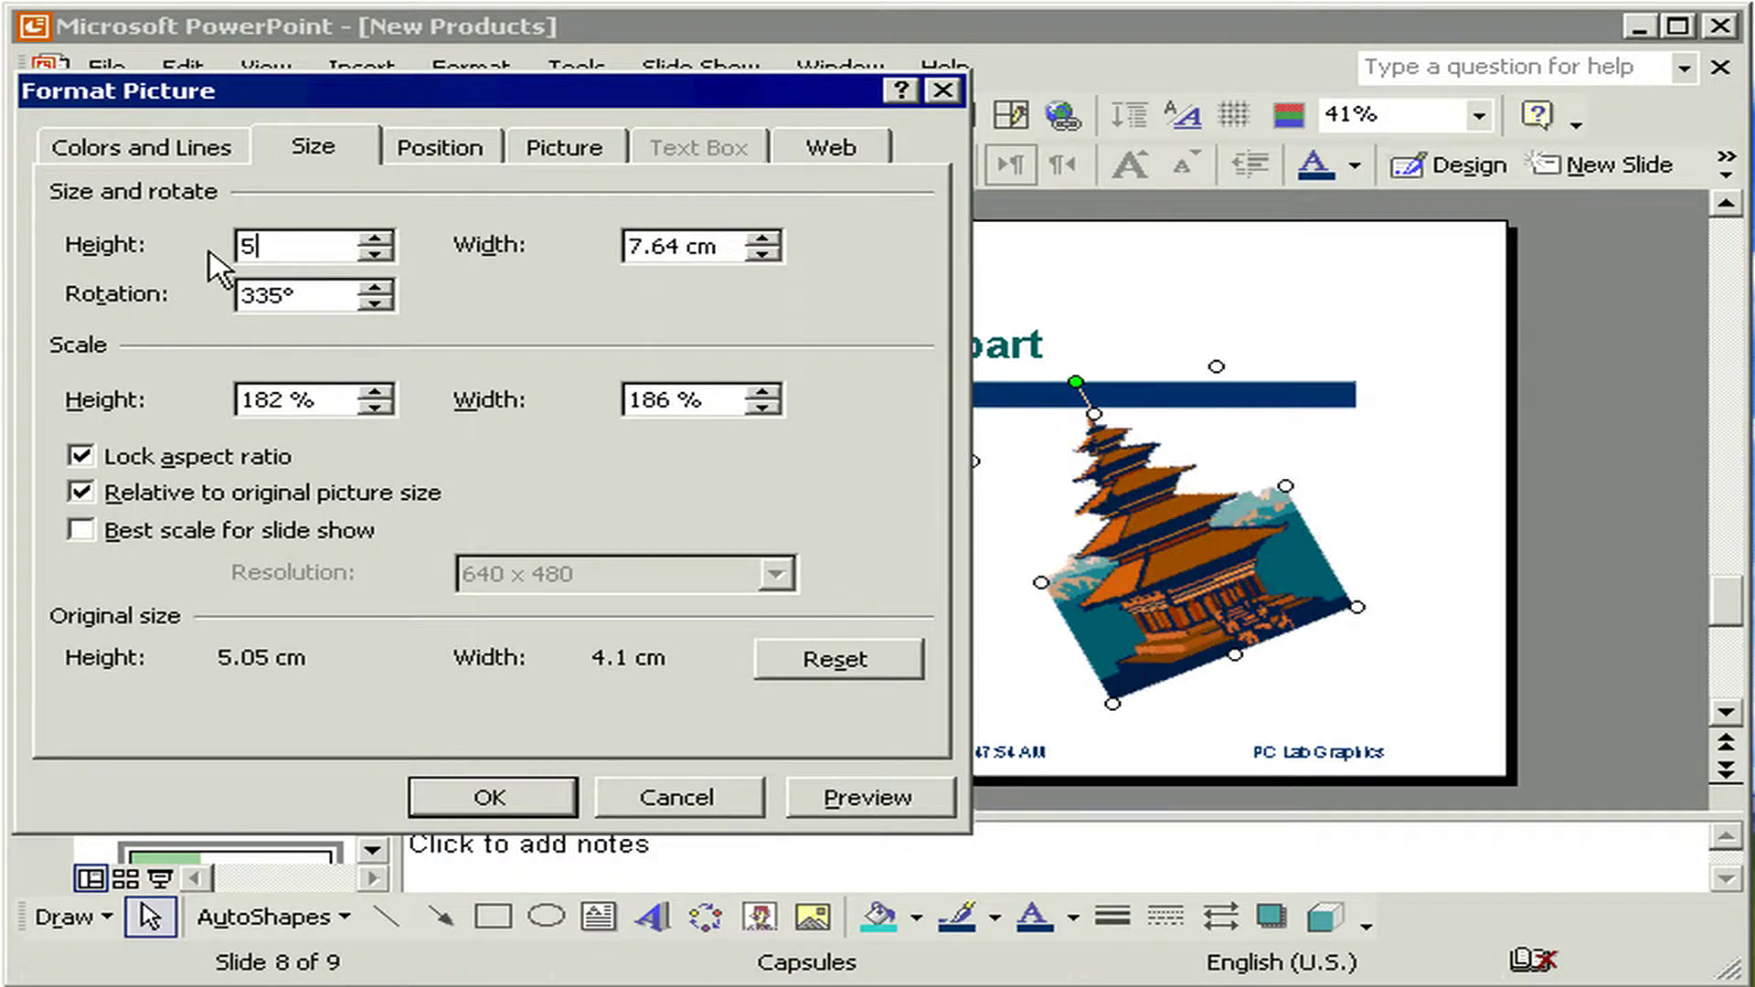
key("Tab")
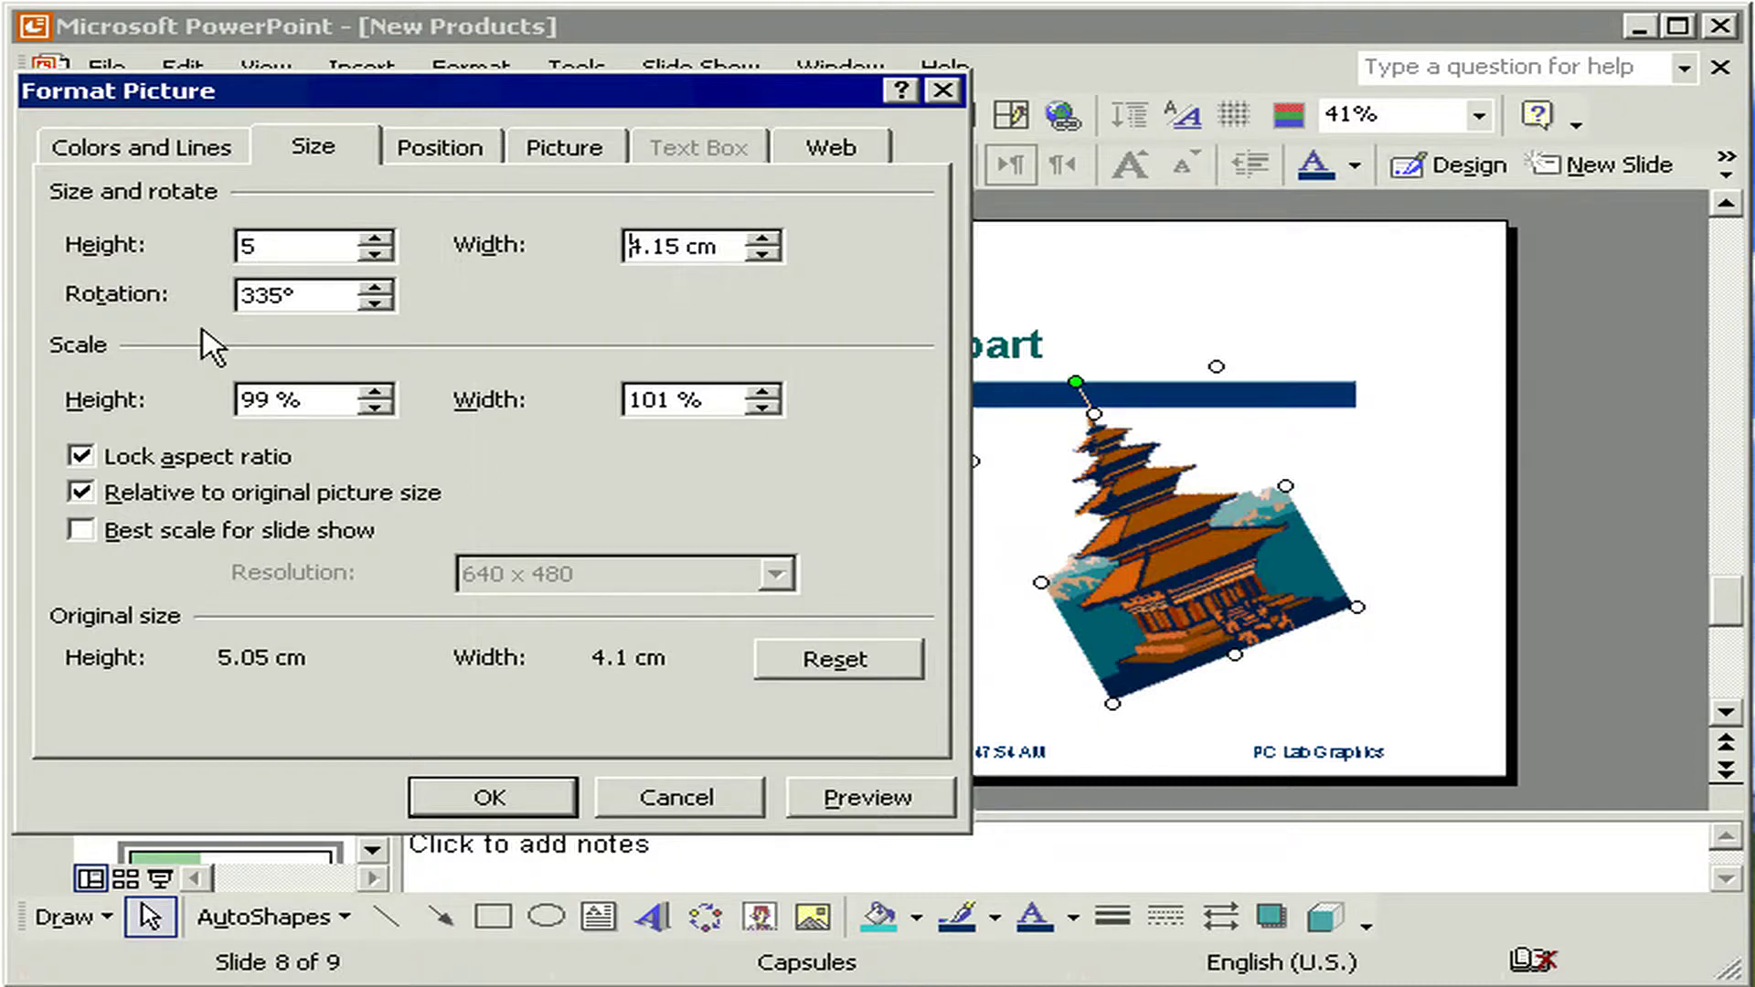
Unlock aspect ratio, set width 5 and rotation 45°, and preview the result.
left_click(82, 456)
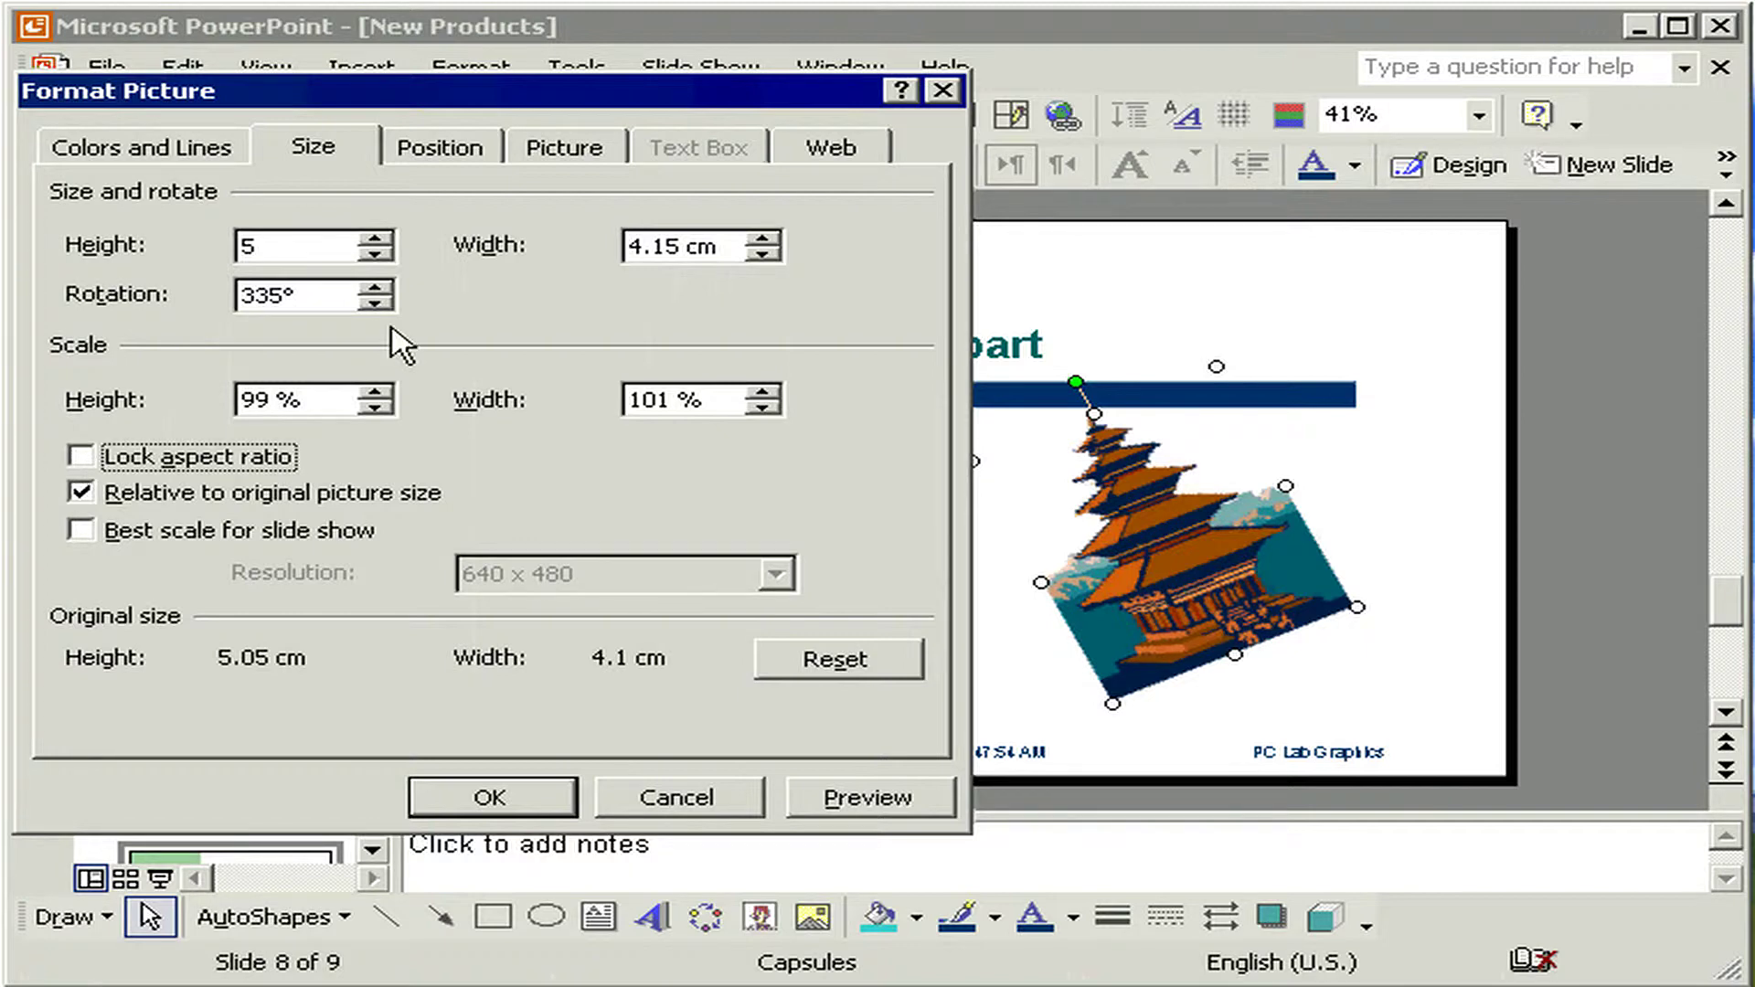
left_click_drag(722, 247, 602, 252)
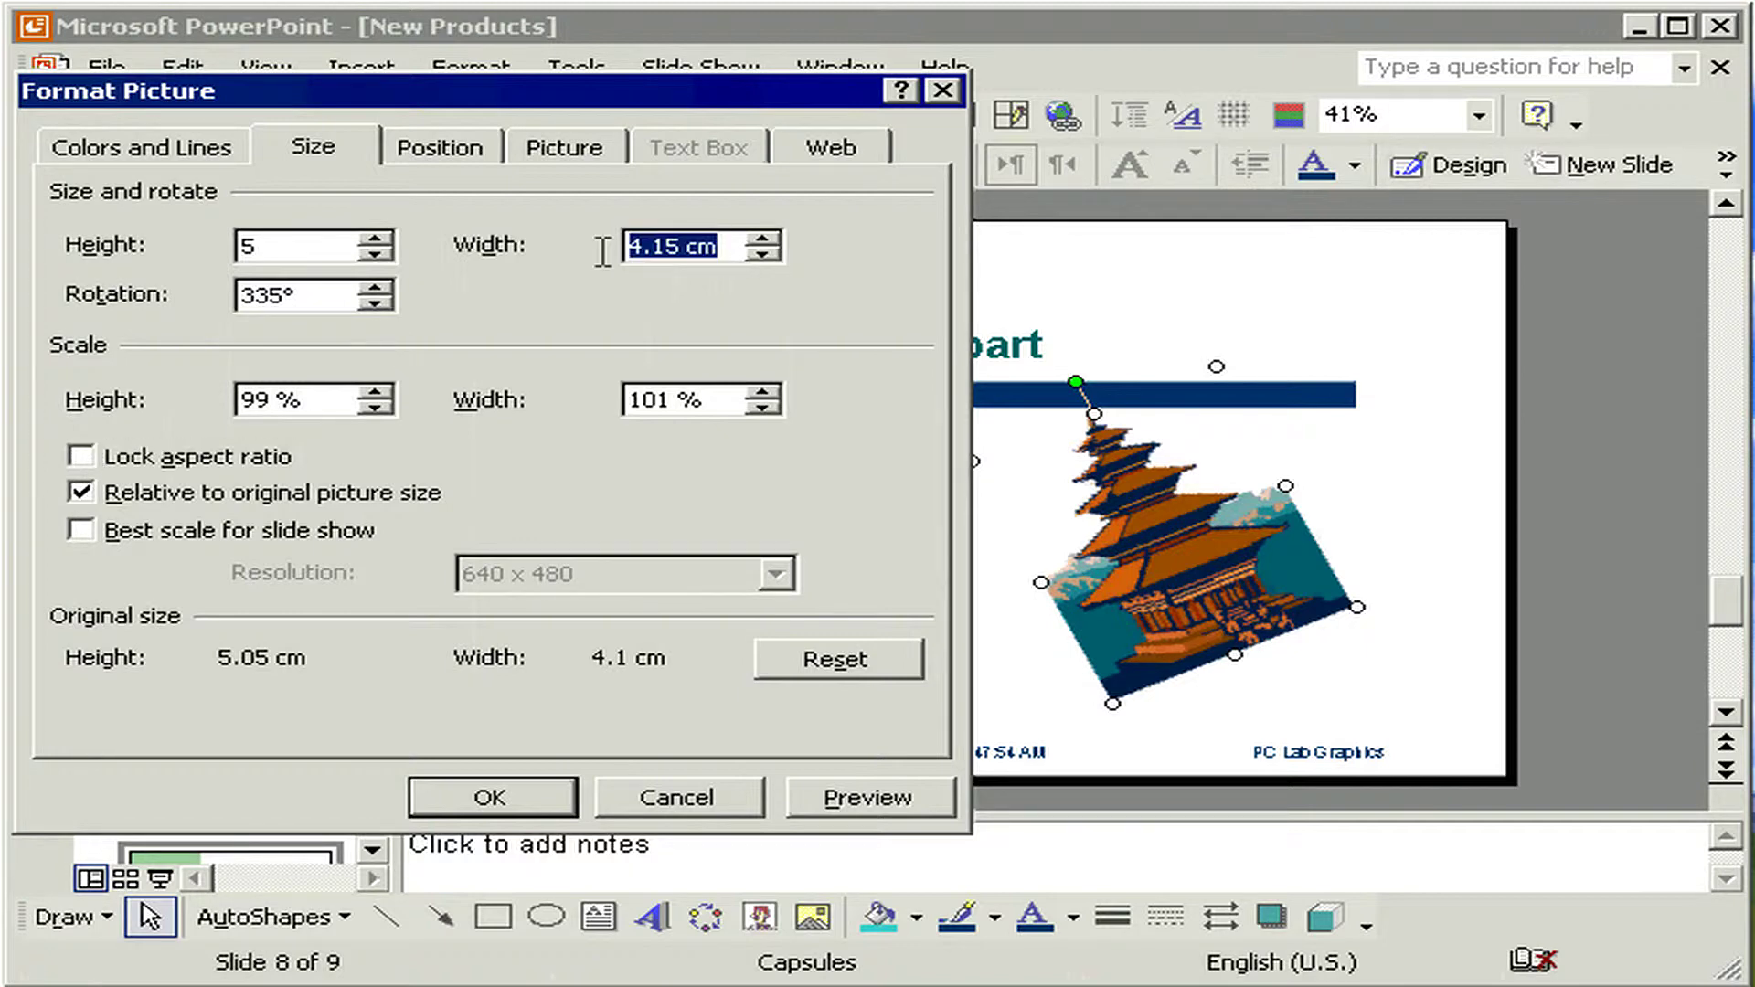
type("5")
key("Tab")
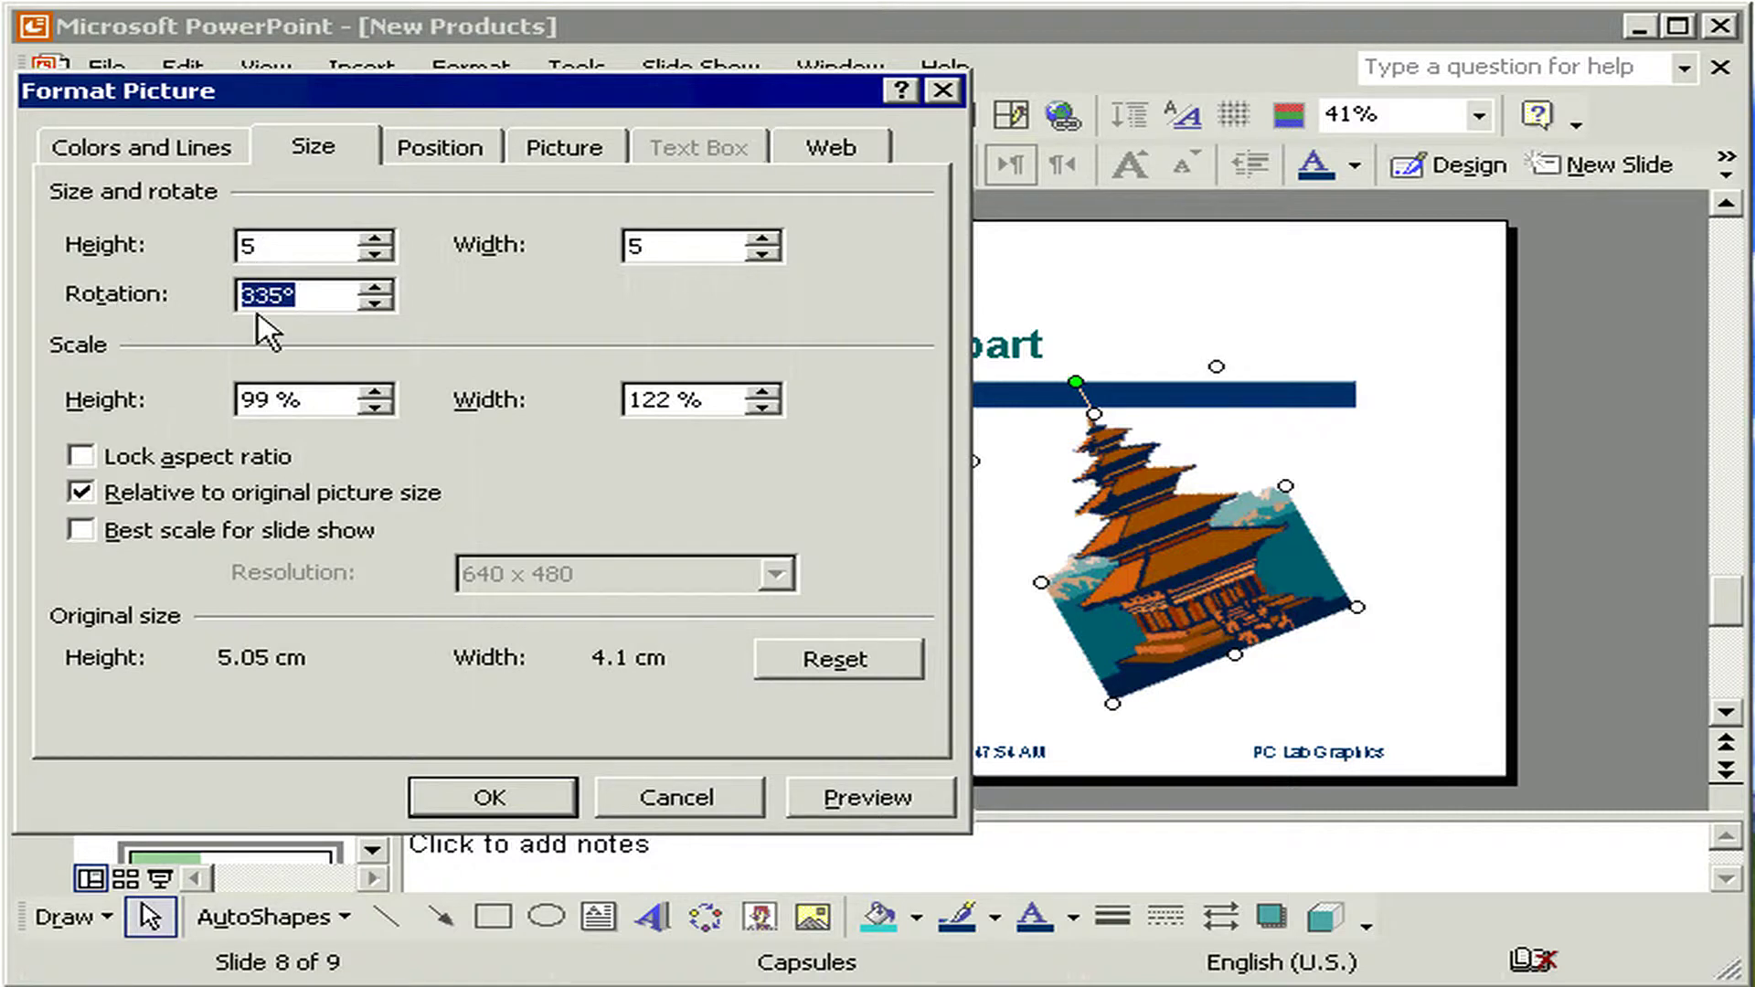
type("45")
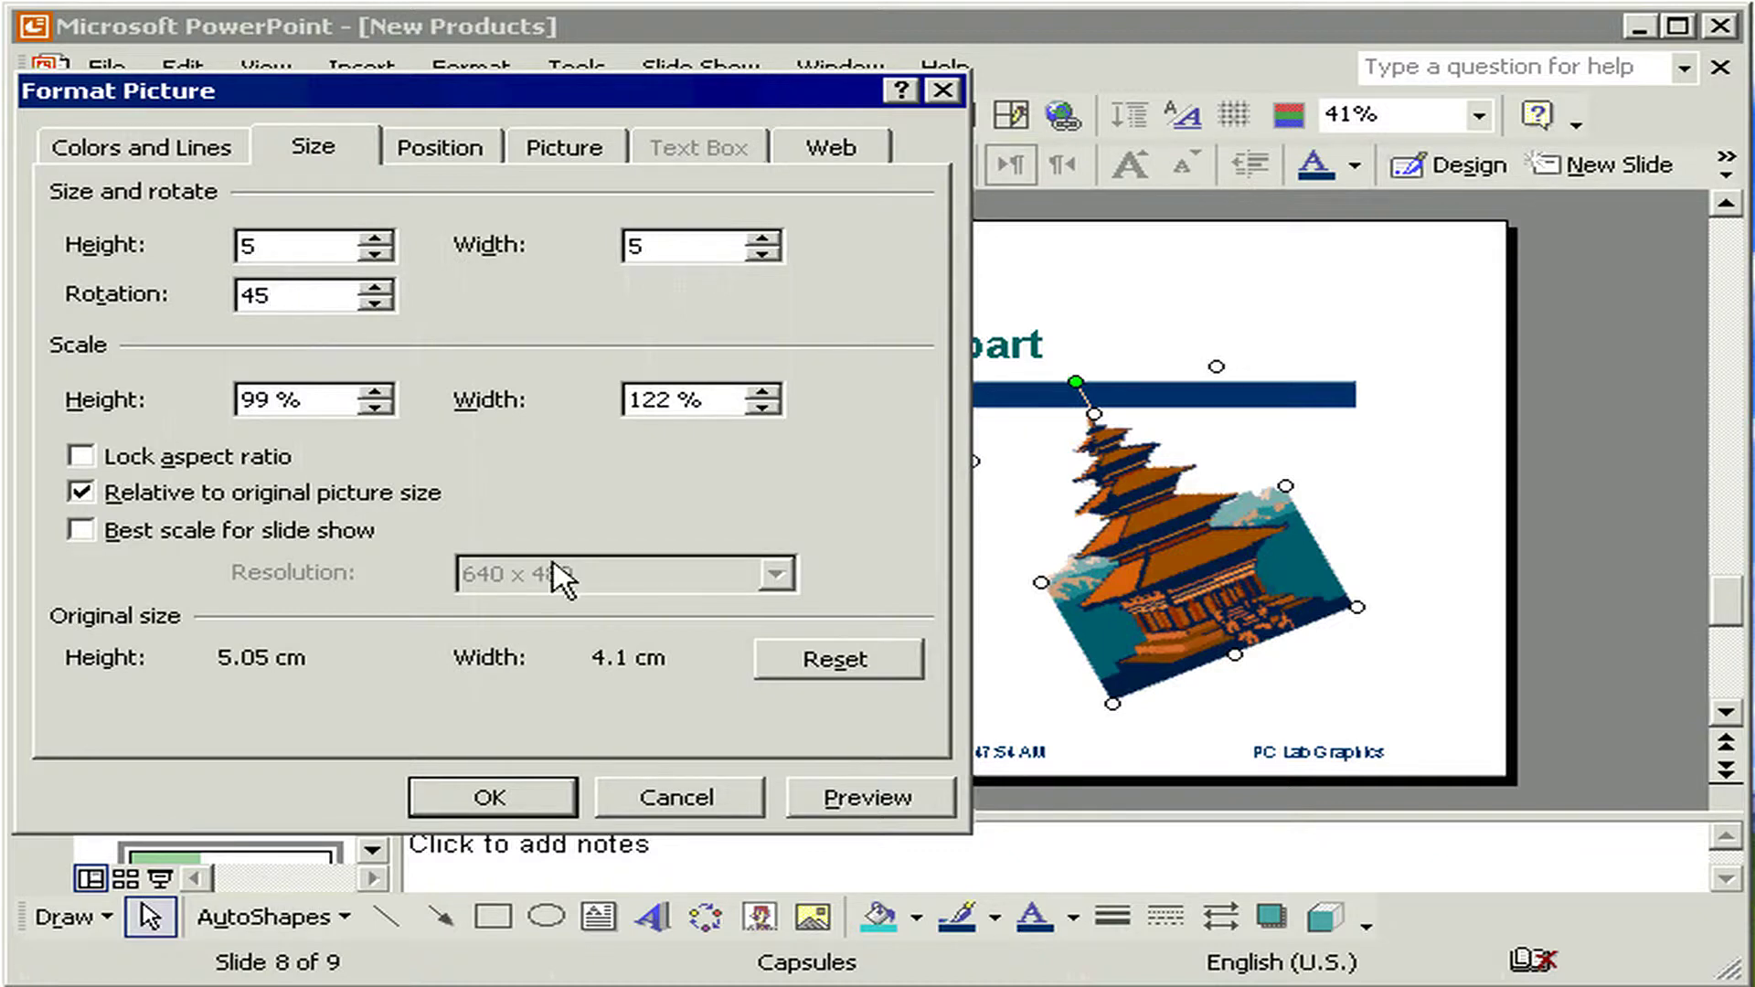
left_click(839, 797)
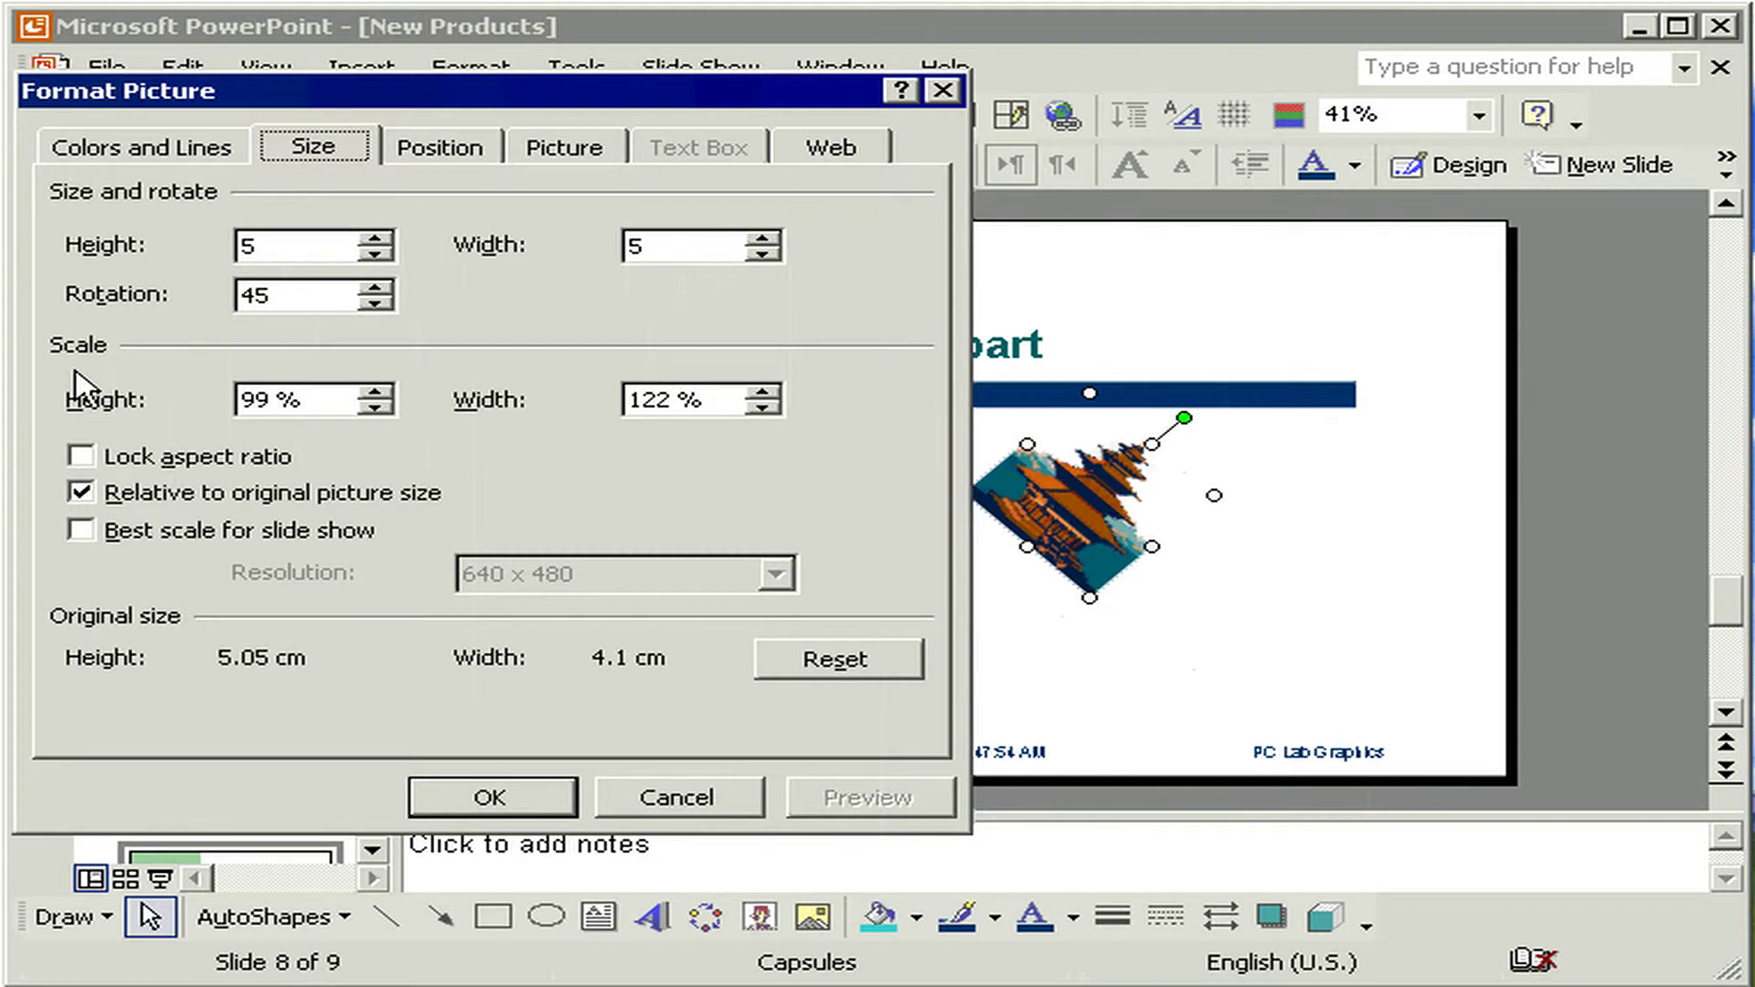
Relock aspect ratio and scale the pagoda to 200% height, applying 10.11 cm square at 45°.
left_click(88, 454)
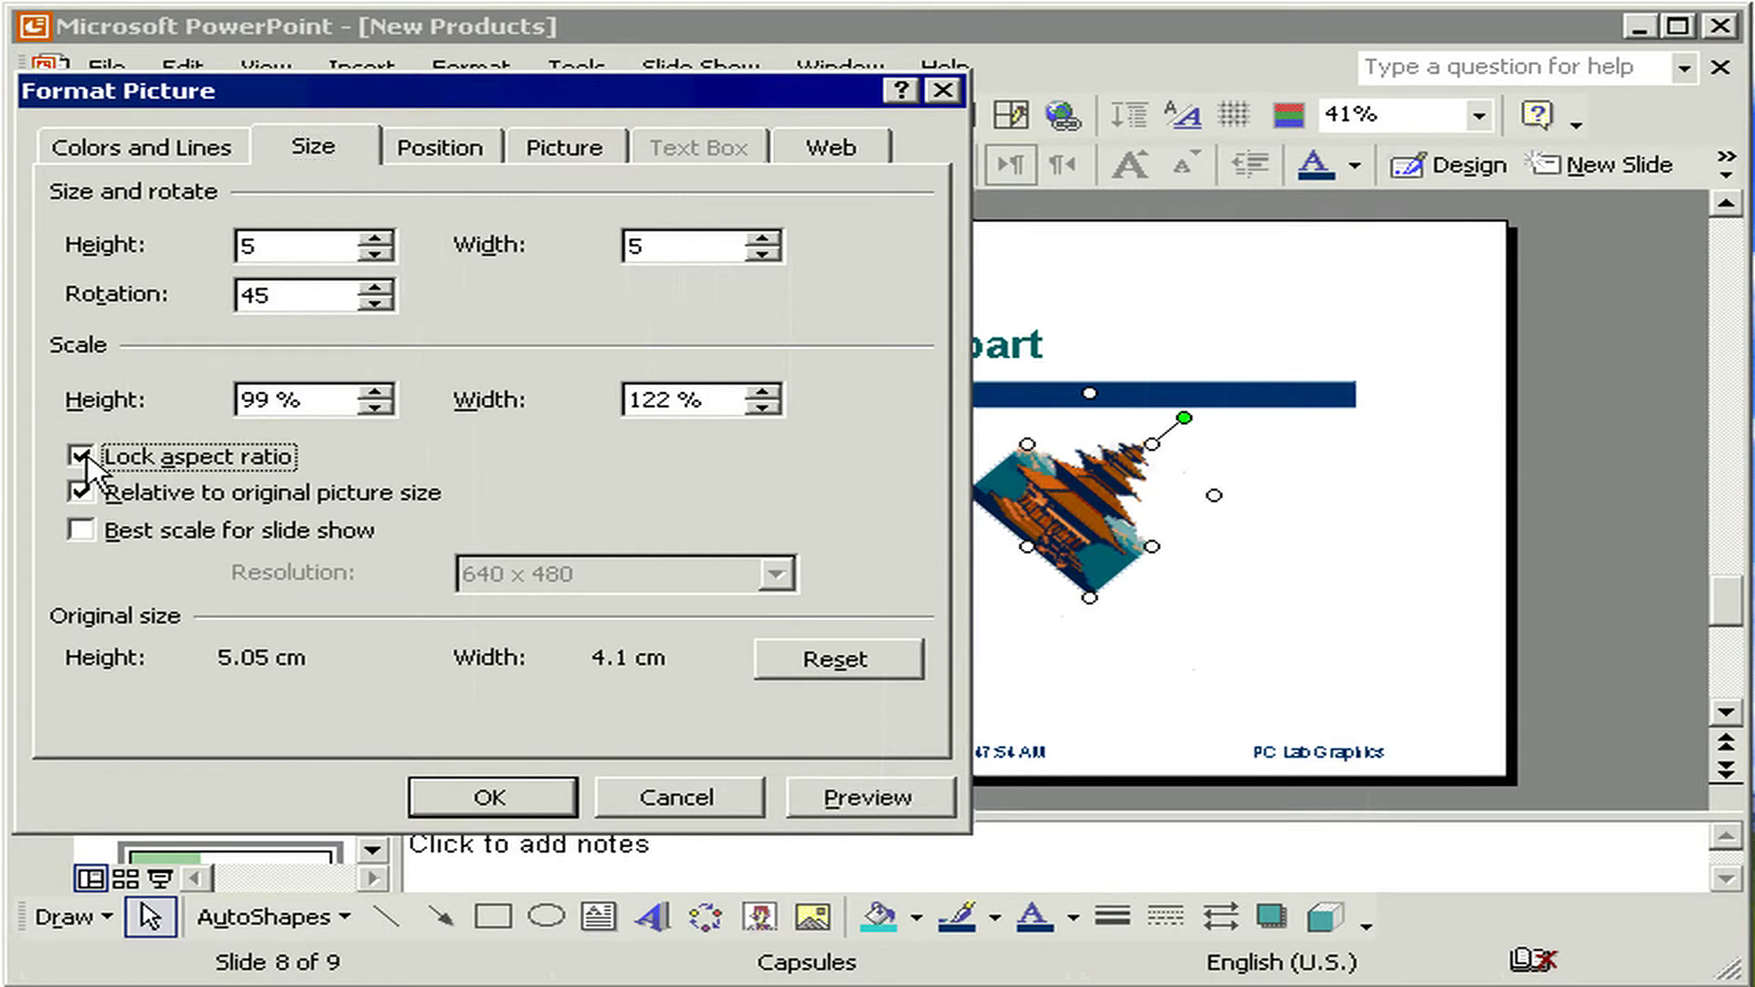
double_click(265, 400)
type("200")
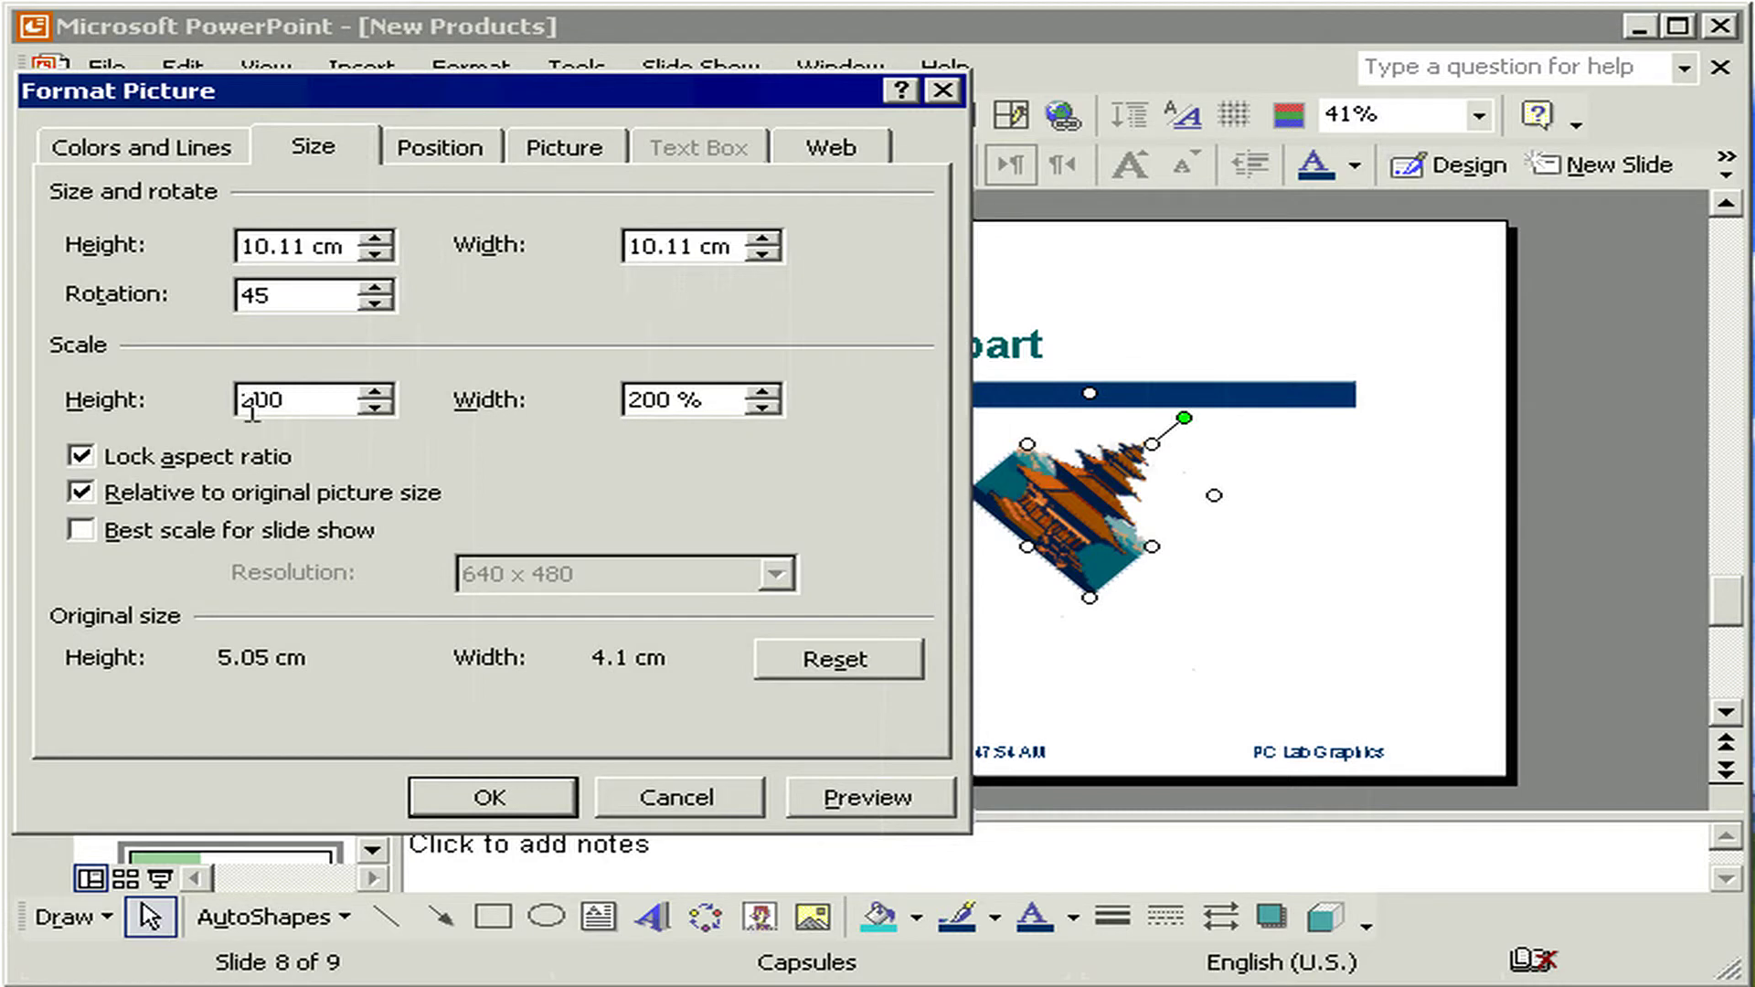
key("Tab")
left_click(502, 798)
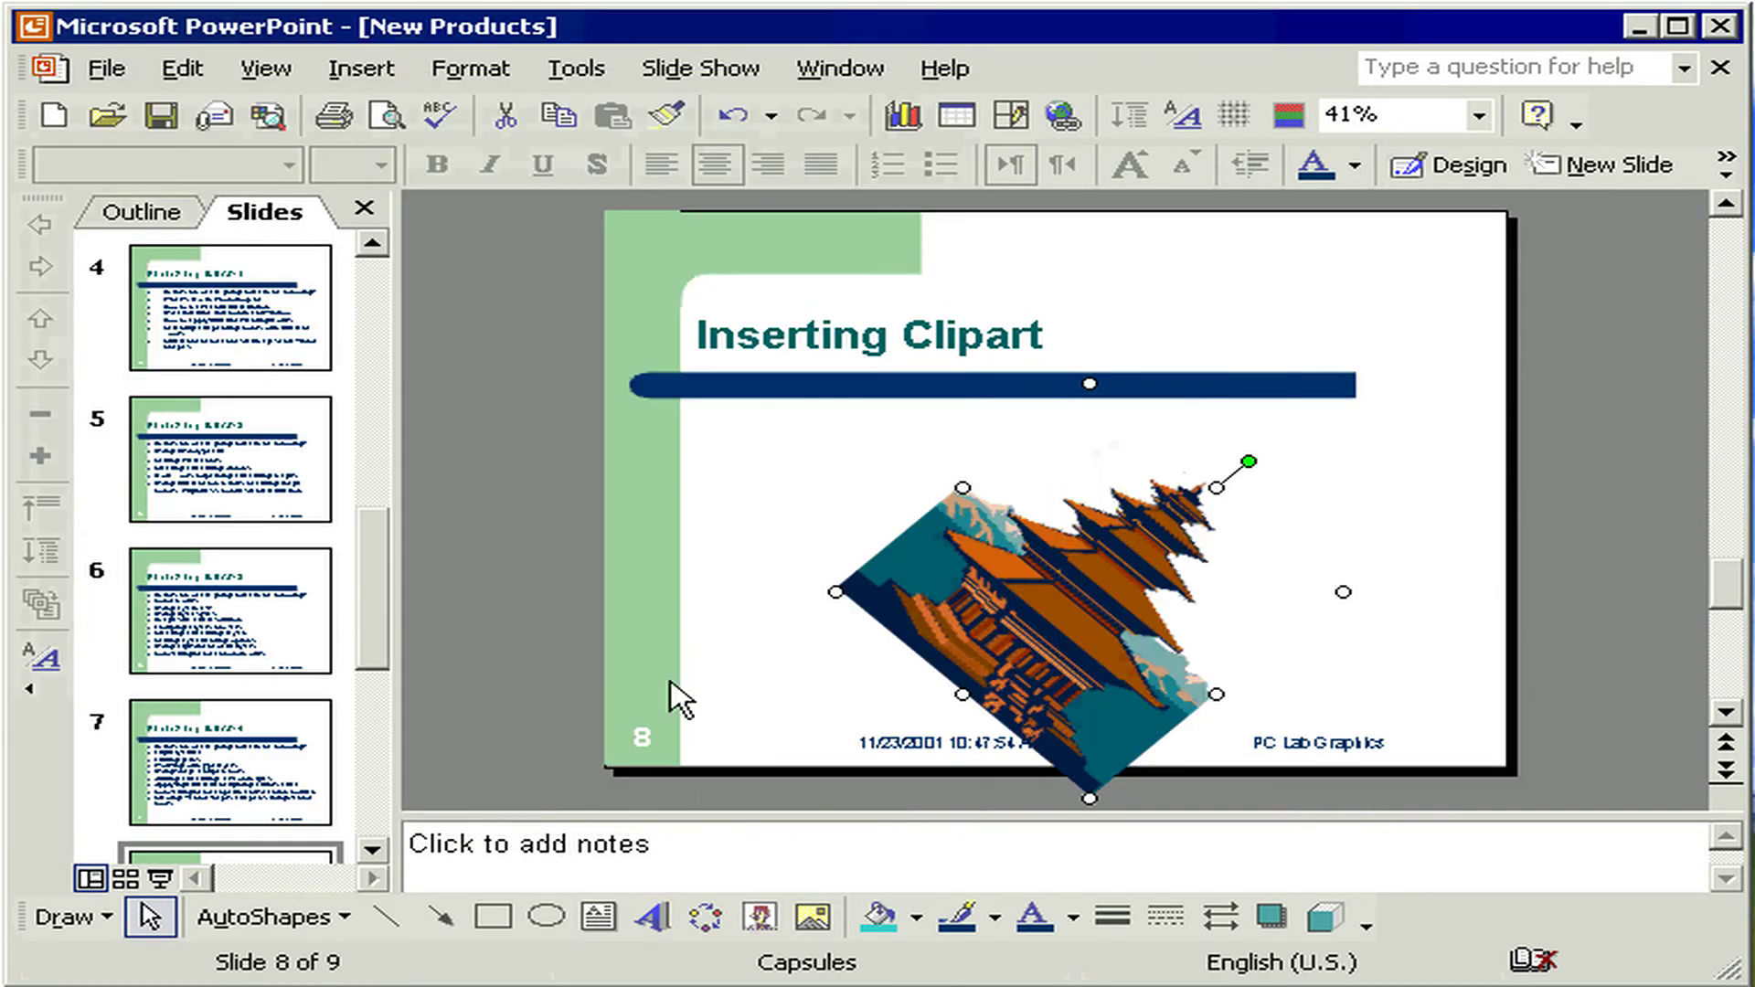